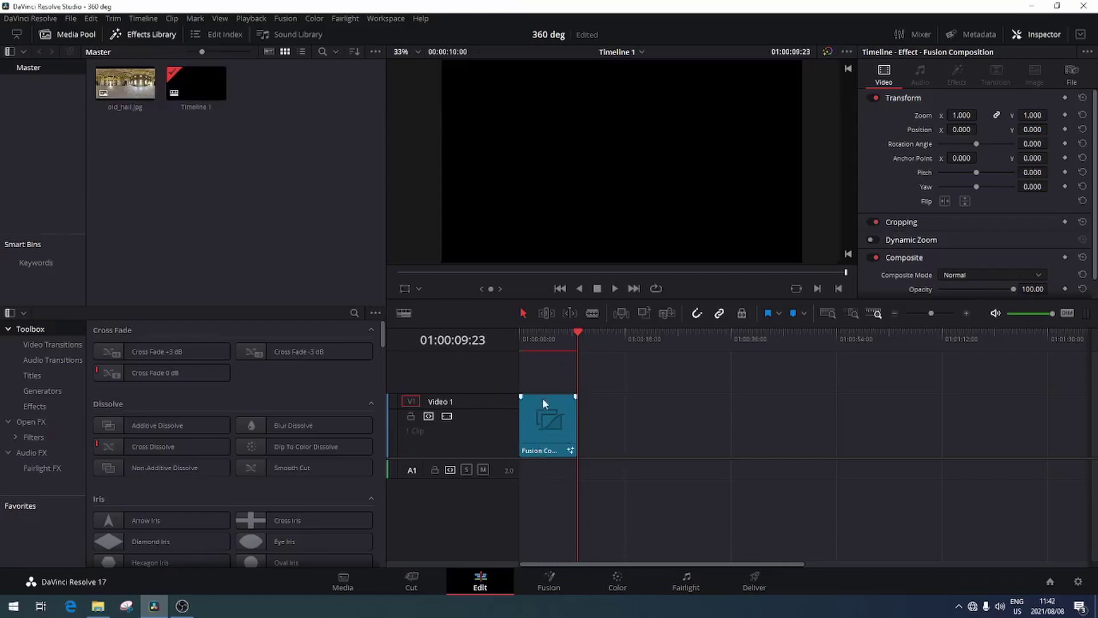
# - Replace the clip on the Video 1 track with a new Fusion Composition from the effects library
pyautogui.click(562, 428)
pyautogui.press('Delete')
pyautogui.click(354, 312)
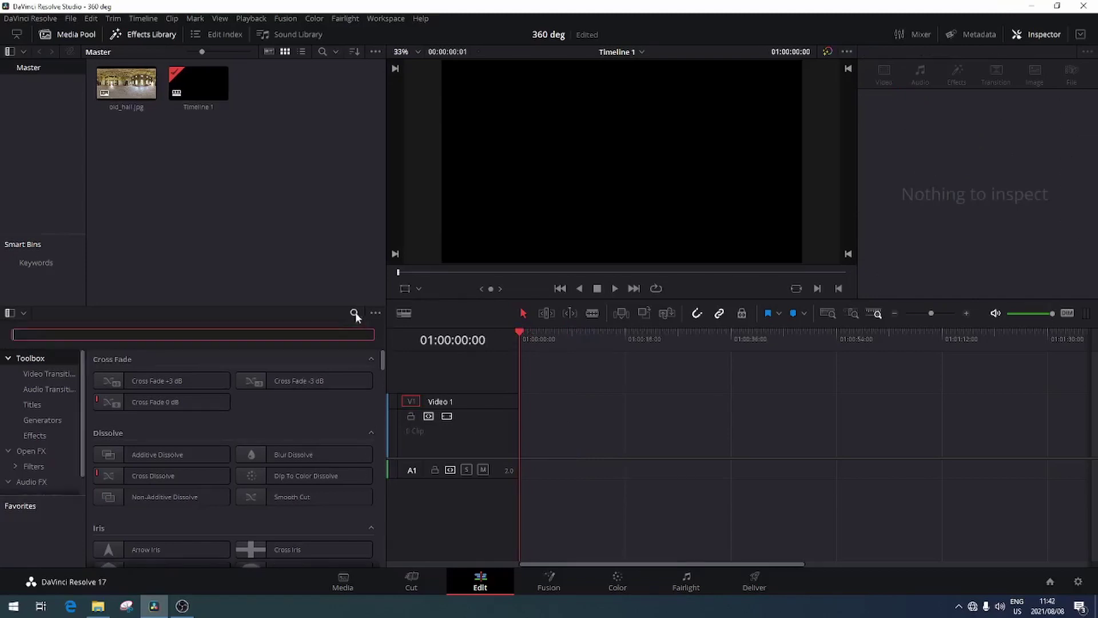
pyautogui.write('fus')
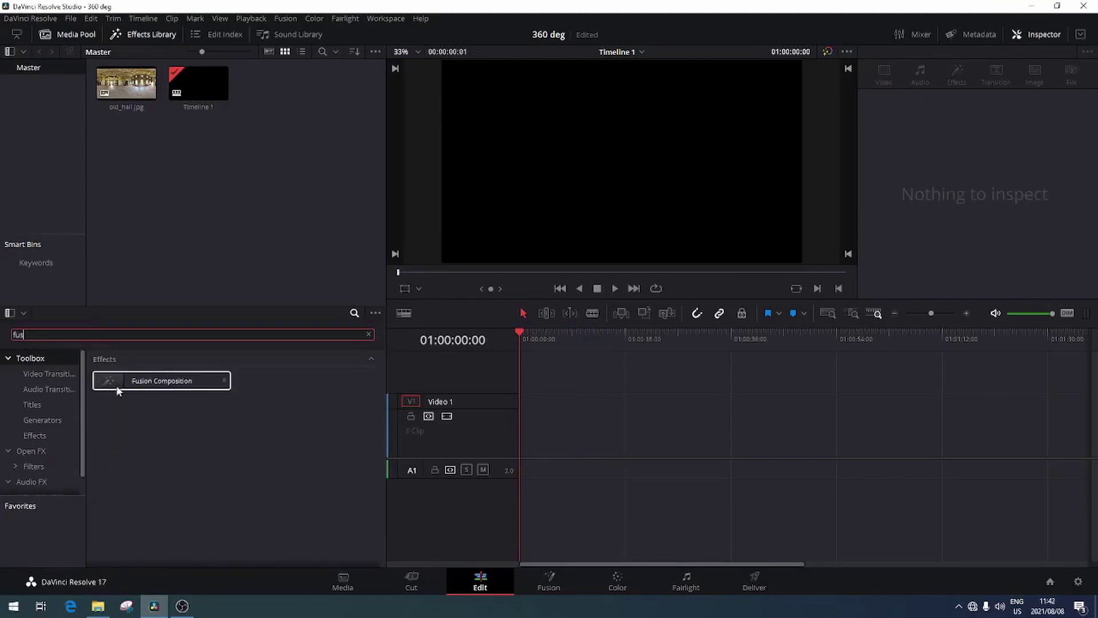
pyautogui.moveTo(118, 383); pyautogui.dragTo(528, 450)
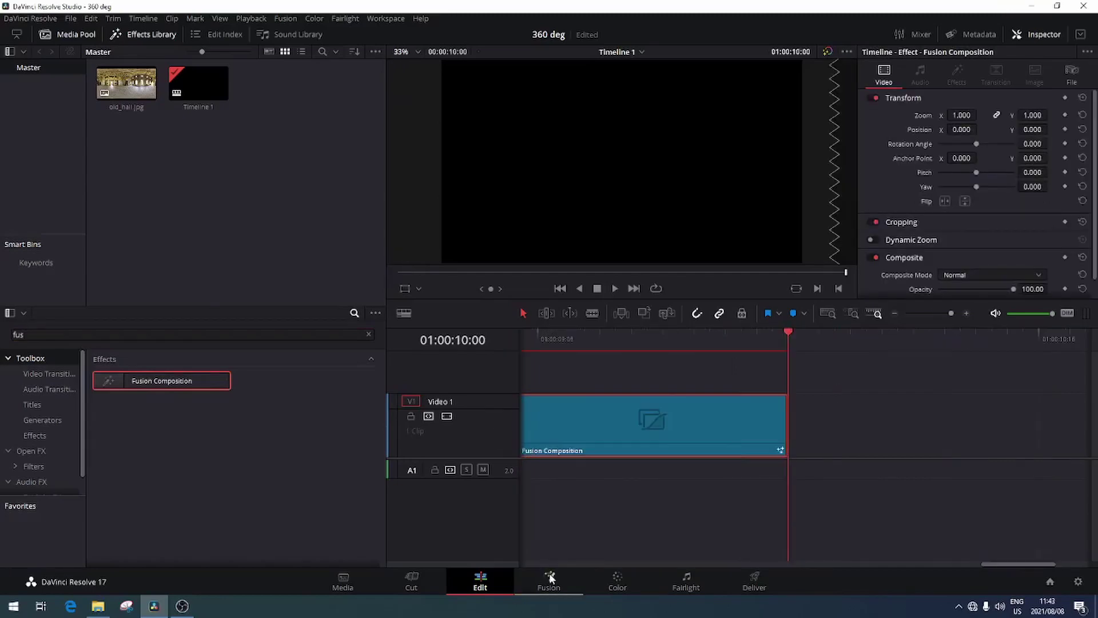
# - Open the composition for node editing, move MediaOut1 away, and add old_hall.jpg as a media node at the start of the node area
pyautogui.click(552, 580)
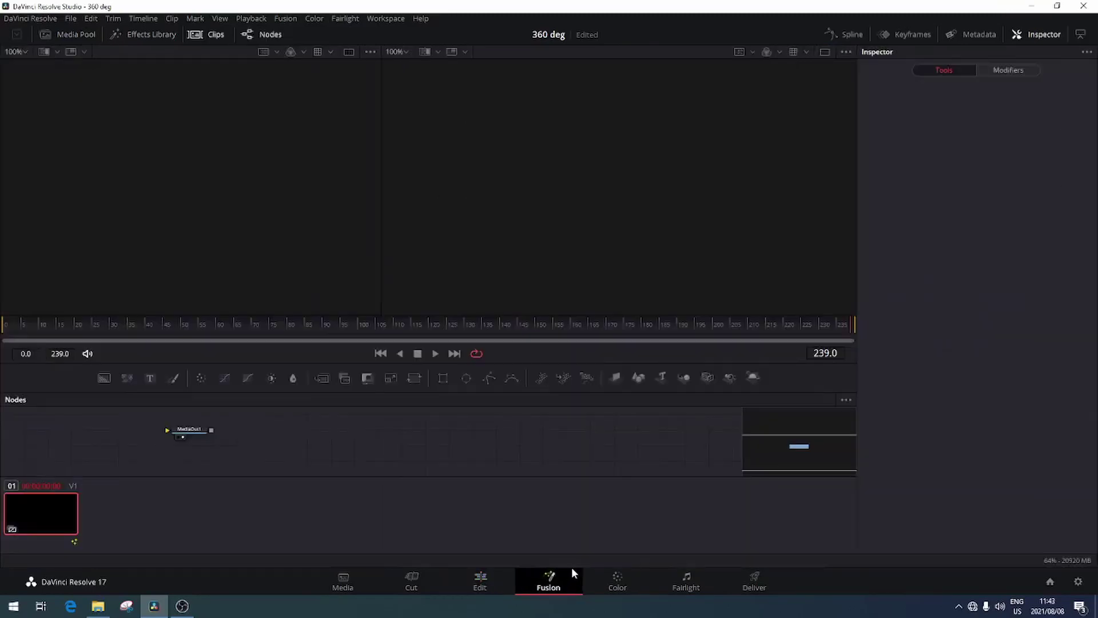
pyautogui.moveTo(203, 429); pyautogui.dragTo(633, 445)
pyautogui.click(63, 35)
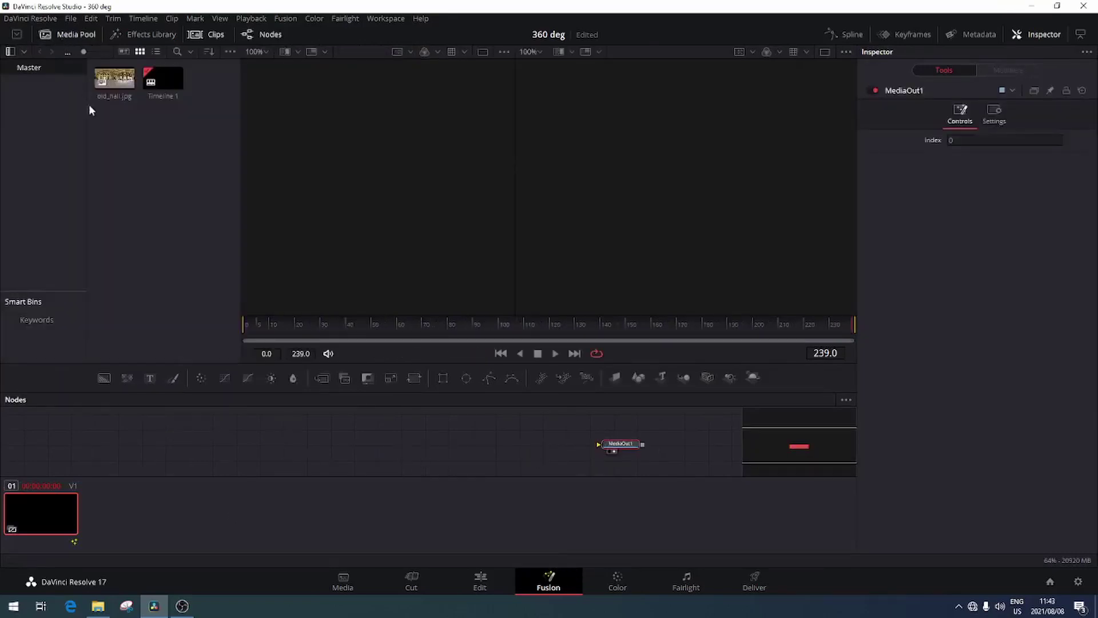
pyautogui.moveTo(115, 78); pyautogui.dragTo(138, 438)
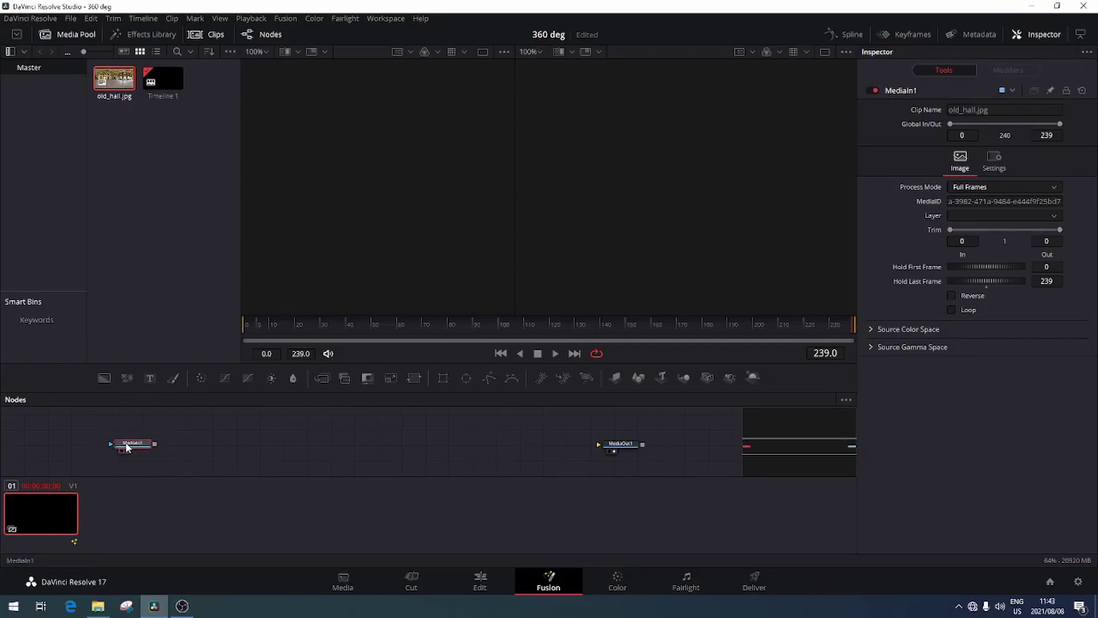
pyautogui.moveTo(130, 438); pyautogui.dragTo(124, 440)
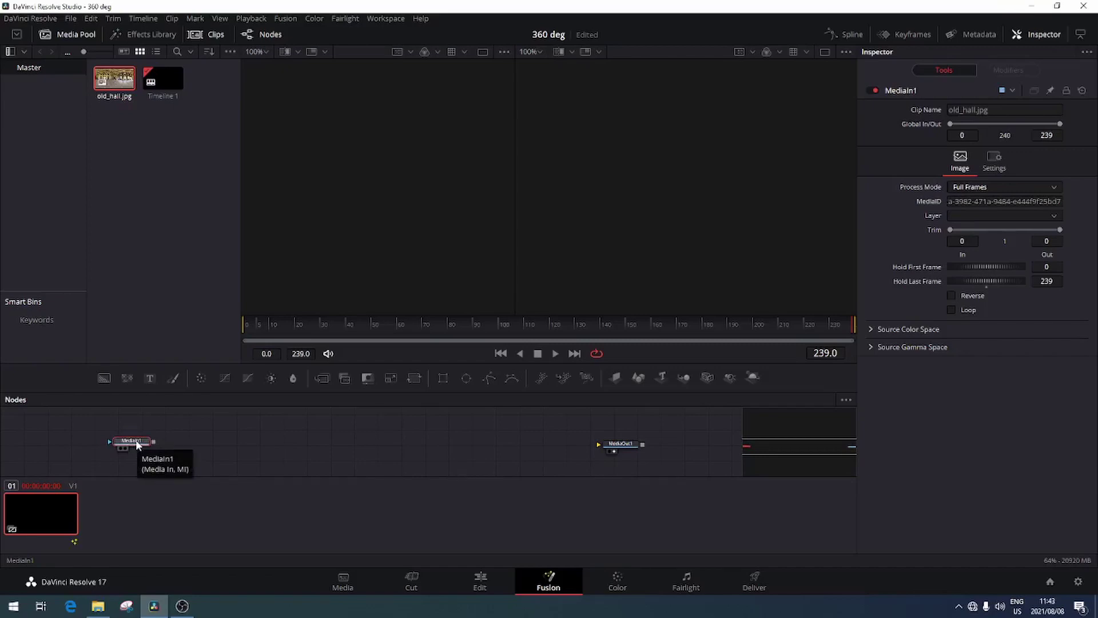
# - Add a Shape 3D node after MediaIn1 and show both nodes in the viewers
pyautogui.hotkey('shift', 'space')
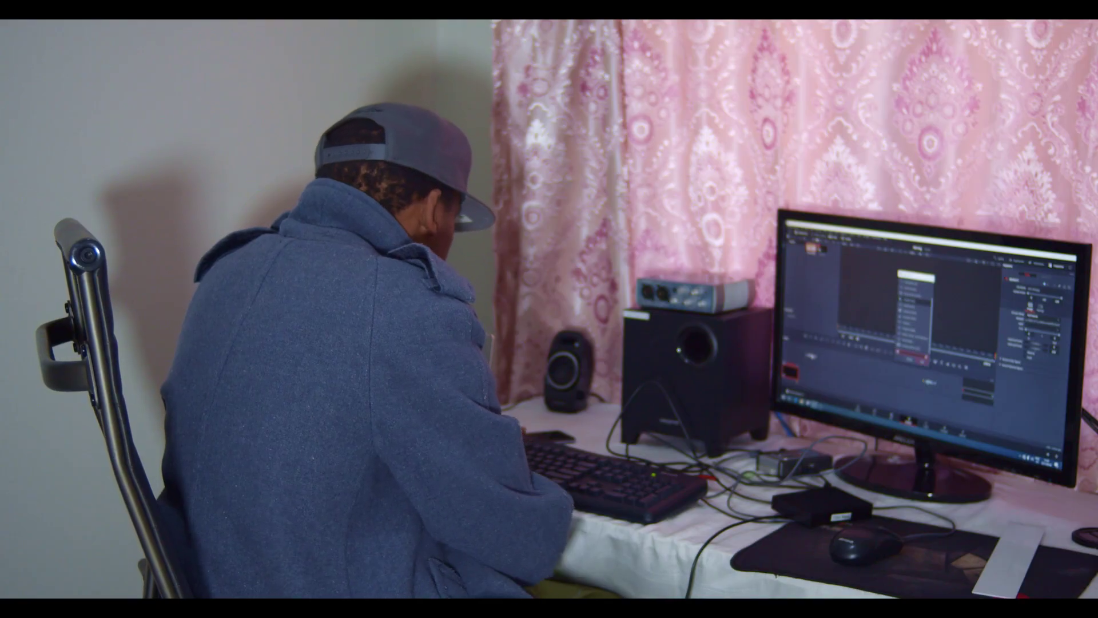
pyautogui.write('sha')
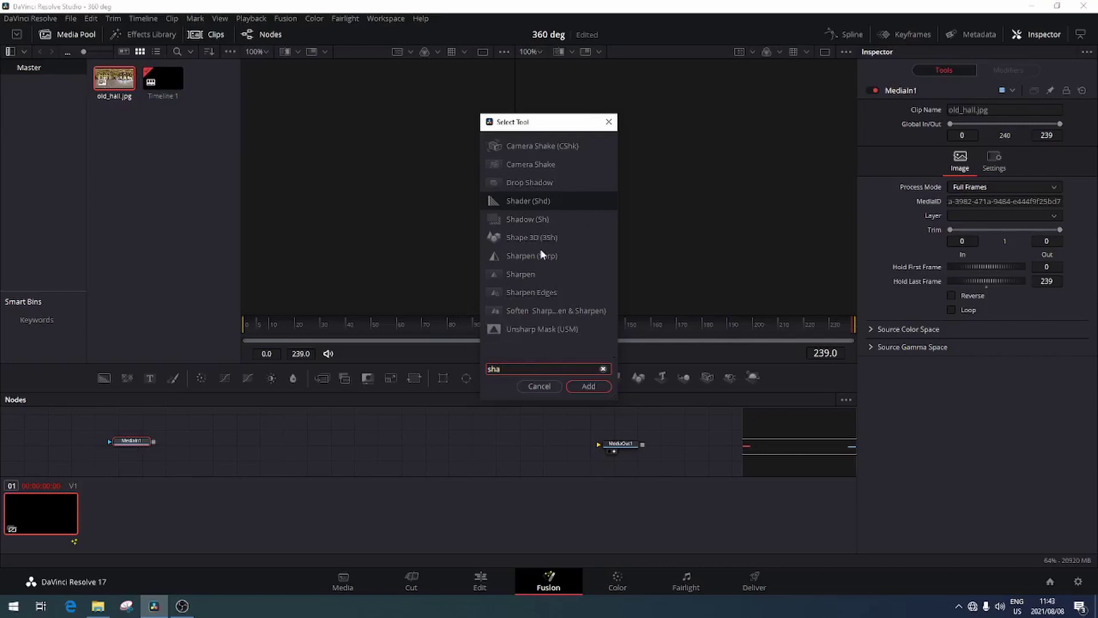
pyautogui.write('pe 3D')
pyautogui.click(586, 387)
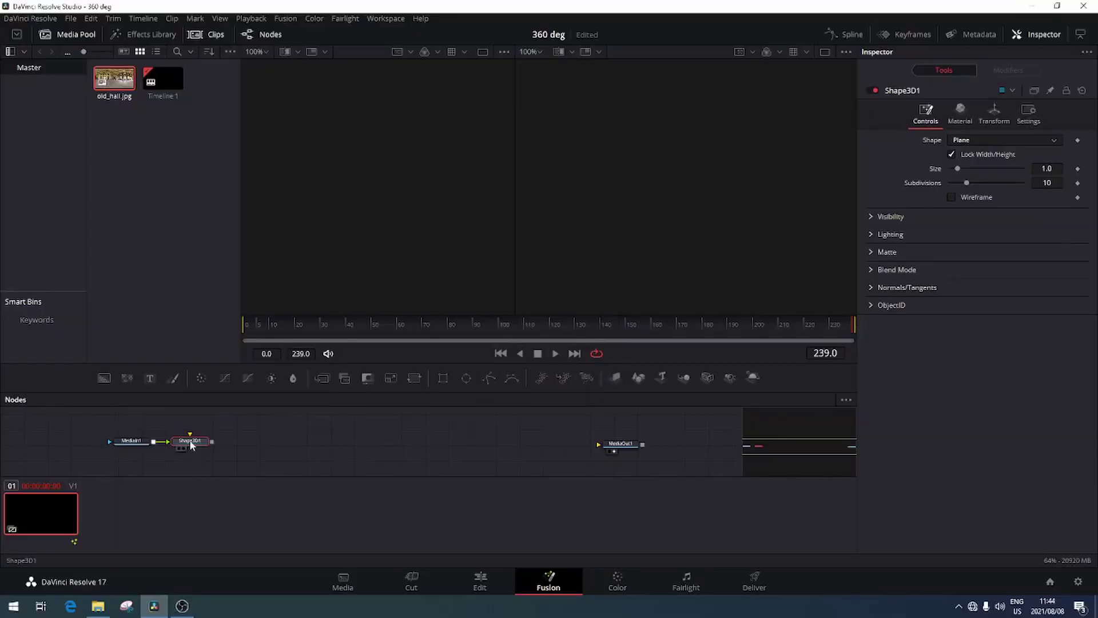
pyautogui.click(135, 441)
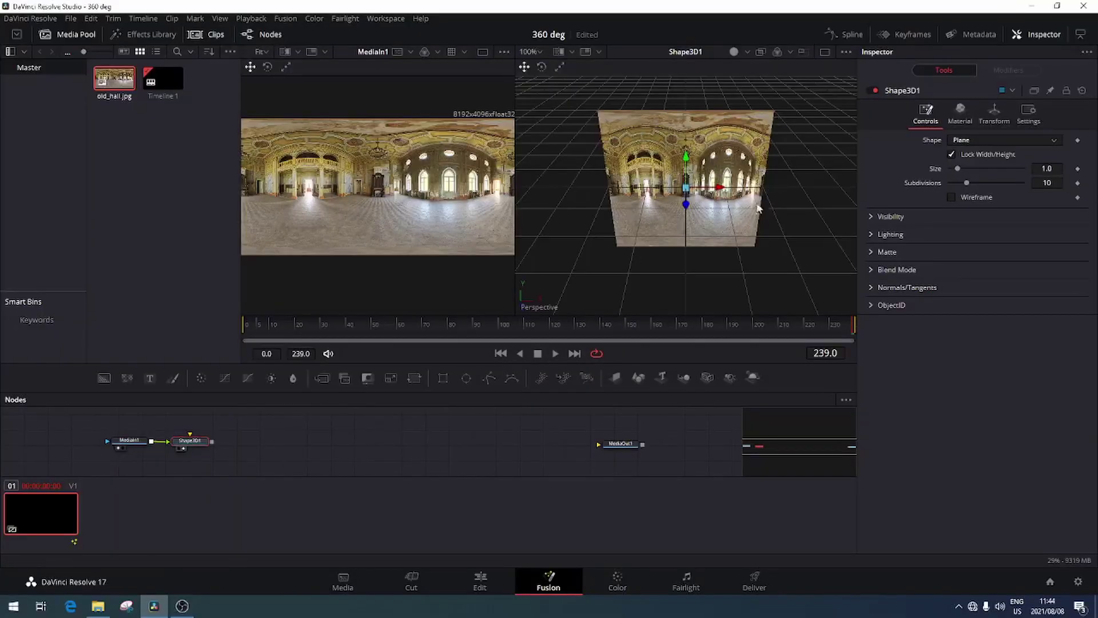
# - Change the 3D shape to a Sphere with 100 base subdivisions and 100 height subdivisions
pyautogui.click(968, 139)
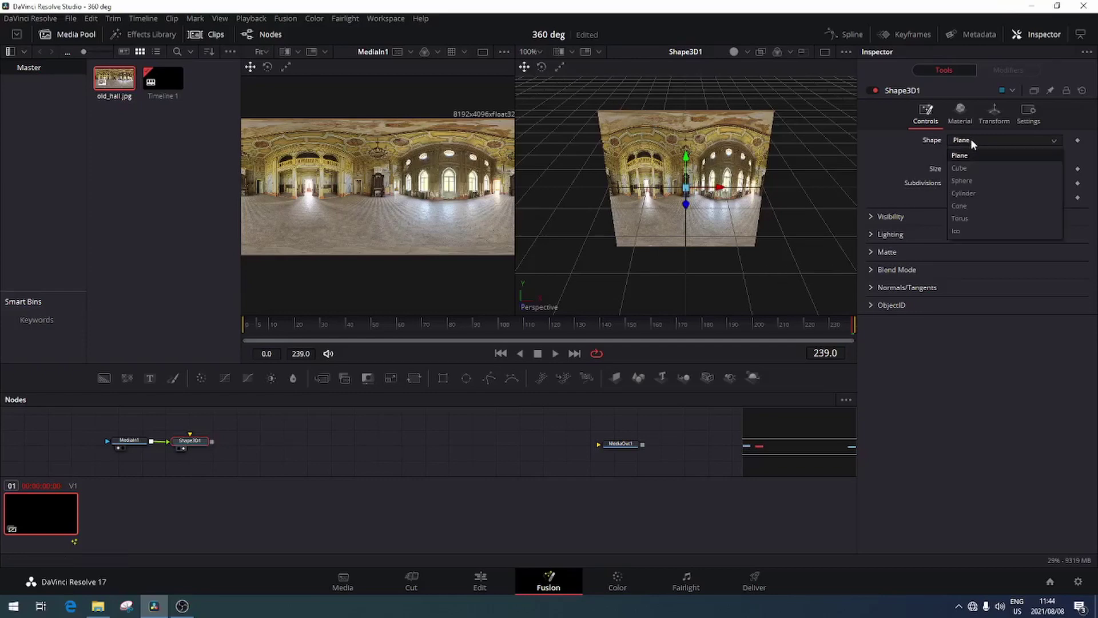
pyautogui.click(969, 180)
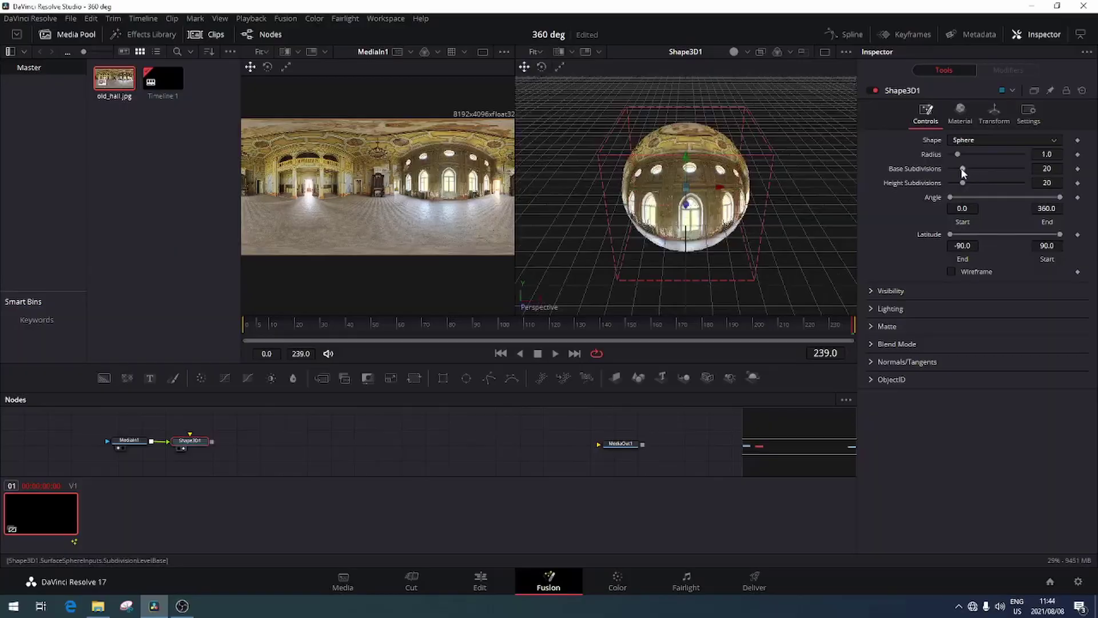
pyautogui.moveTo(962, 170); pyautogui.dragTo(1074, 176)
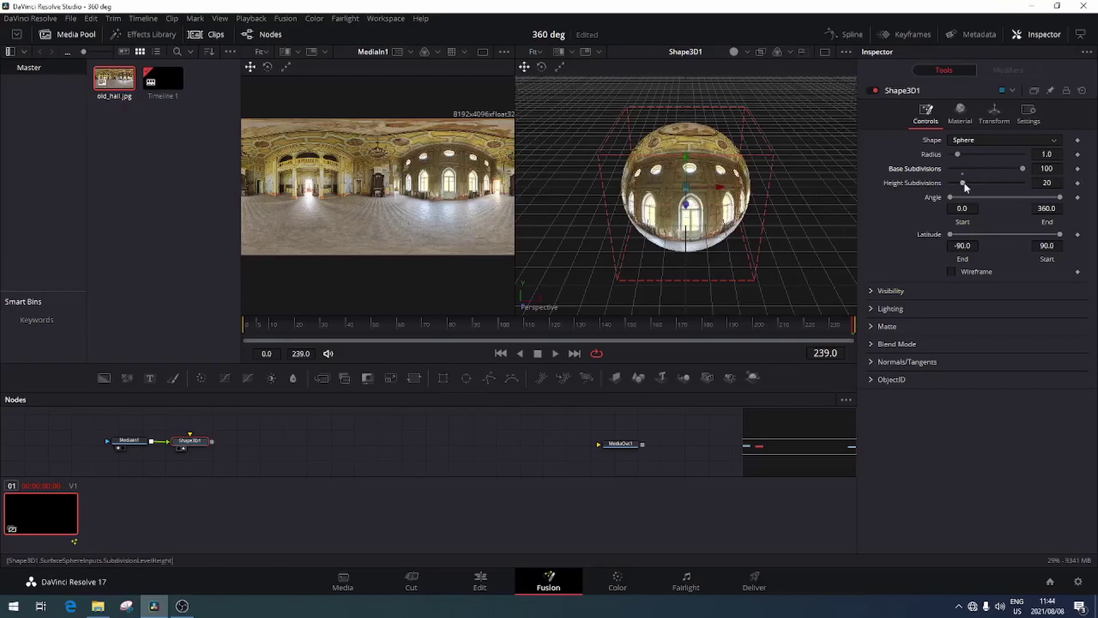
pyautogui.moveTo(963, 181); pyautogui.dragTo(1014, 182)
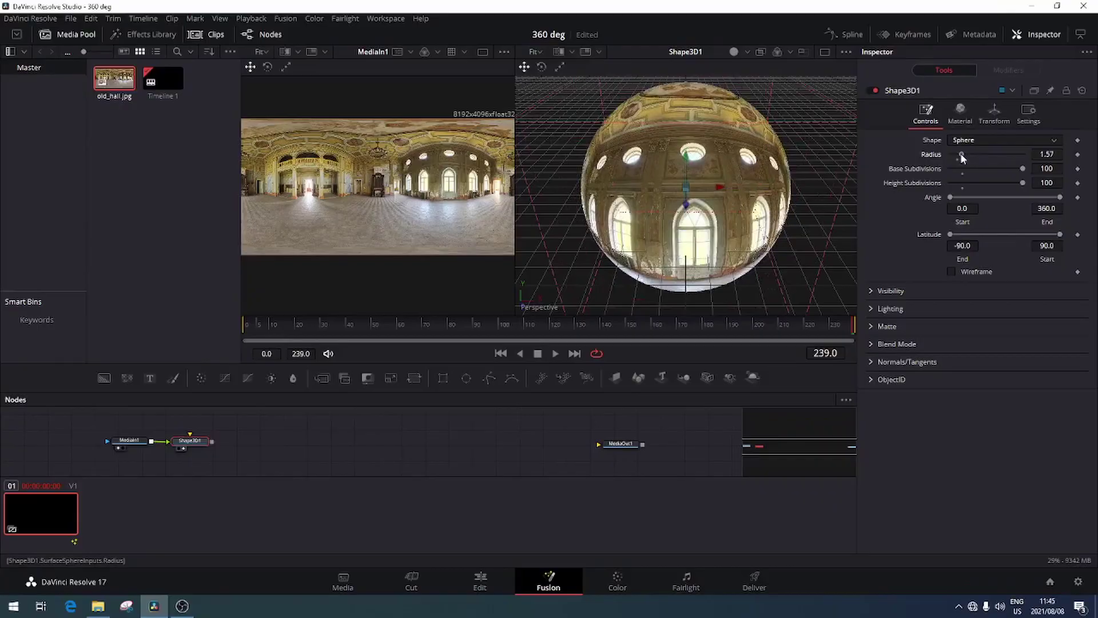
# - Set the sphere's radius to 165
pyautogui.moveTo(960, 153); pyautogui.dragTo(1023, 154)
pyautogui.click(1047, 154)
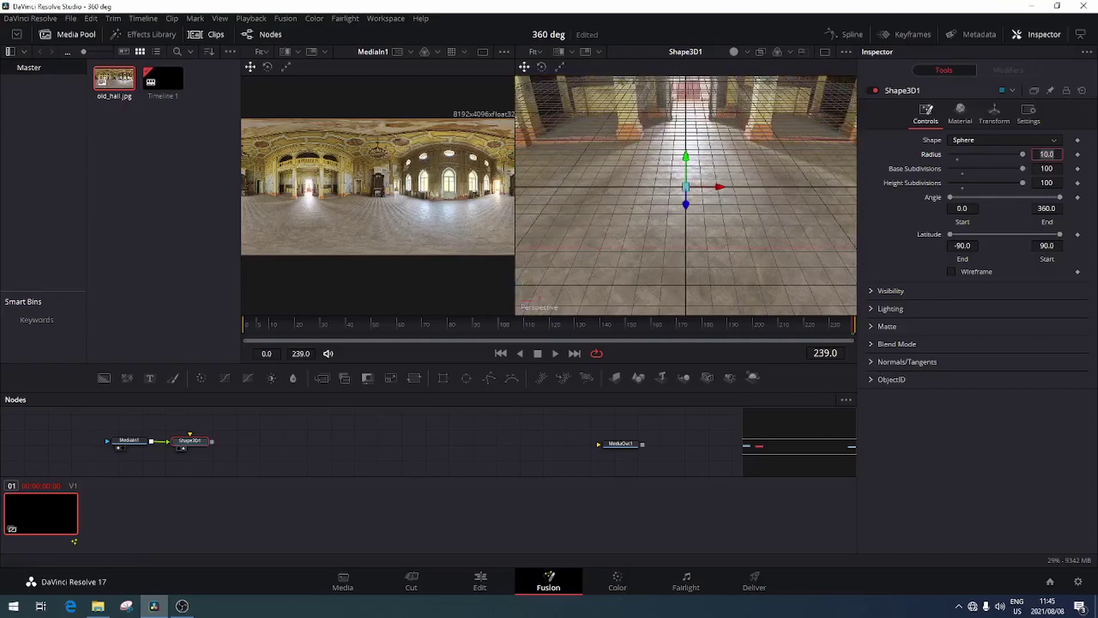
pyautogui.write('165')
pyautogui.press('Return')
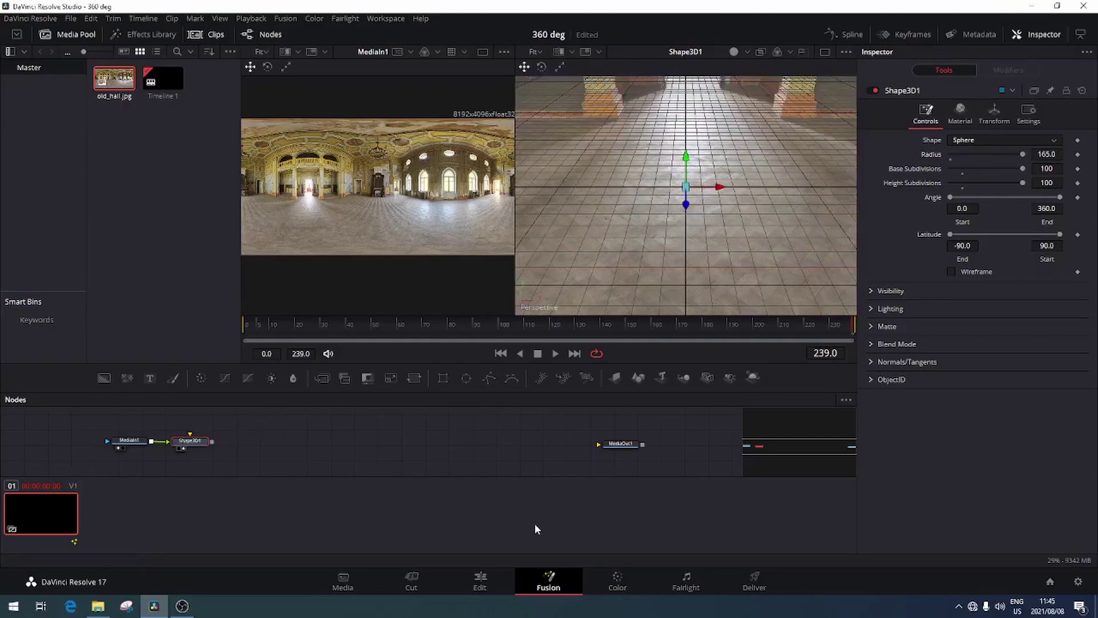
# - Add a Merge 3D node after the sphere's shape node
pyautogui.hotkey('shift', 'space')
pyautogui.write('Shape 3D')
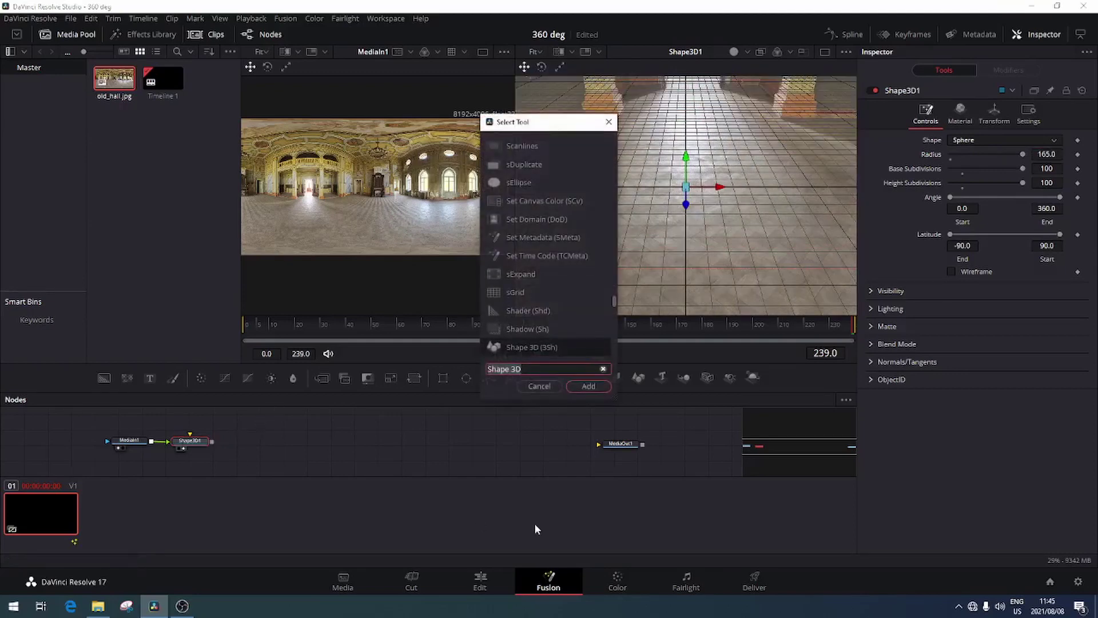
pyautogui.hotkey('ctrl', 'a')
pyautogui.press('BackSpace')
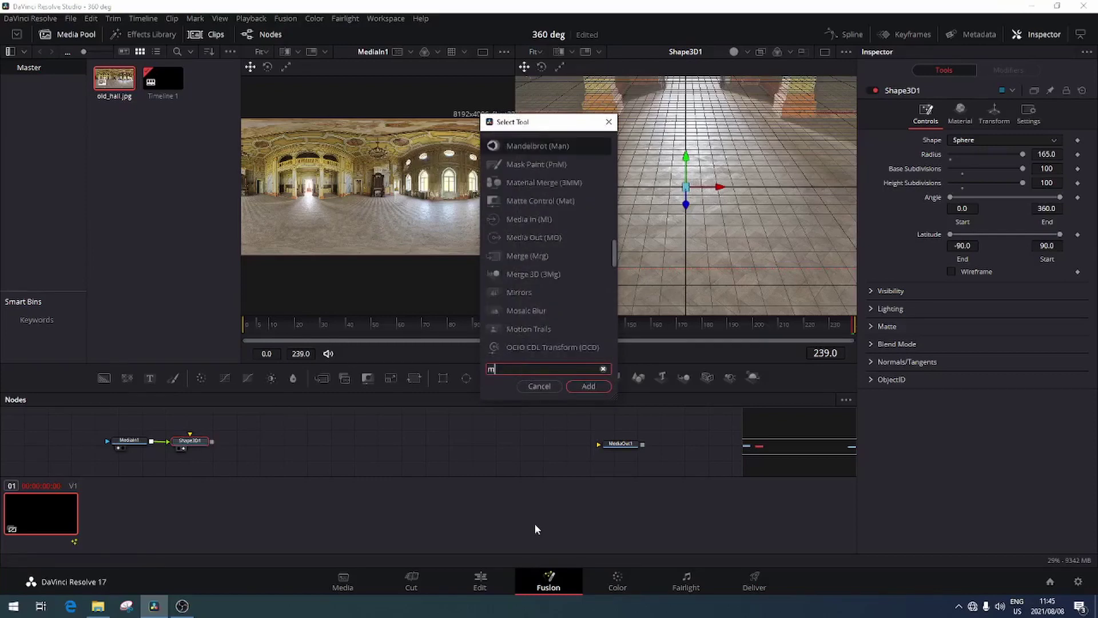
pyautogui.write('merg')
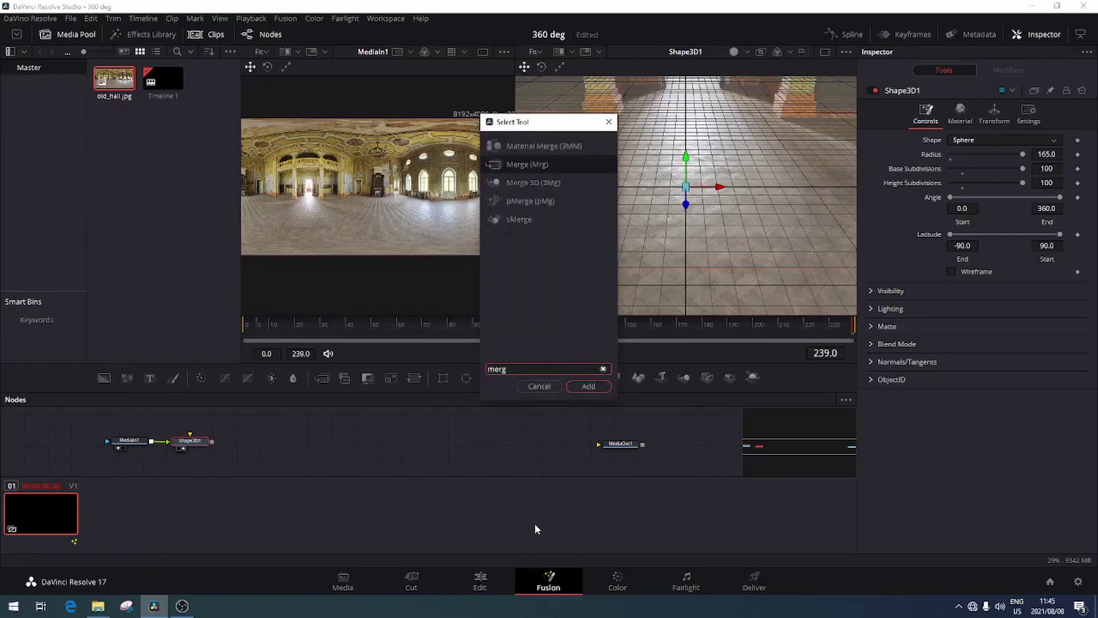
pyautogui.click(547, 187)
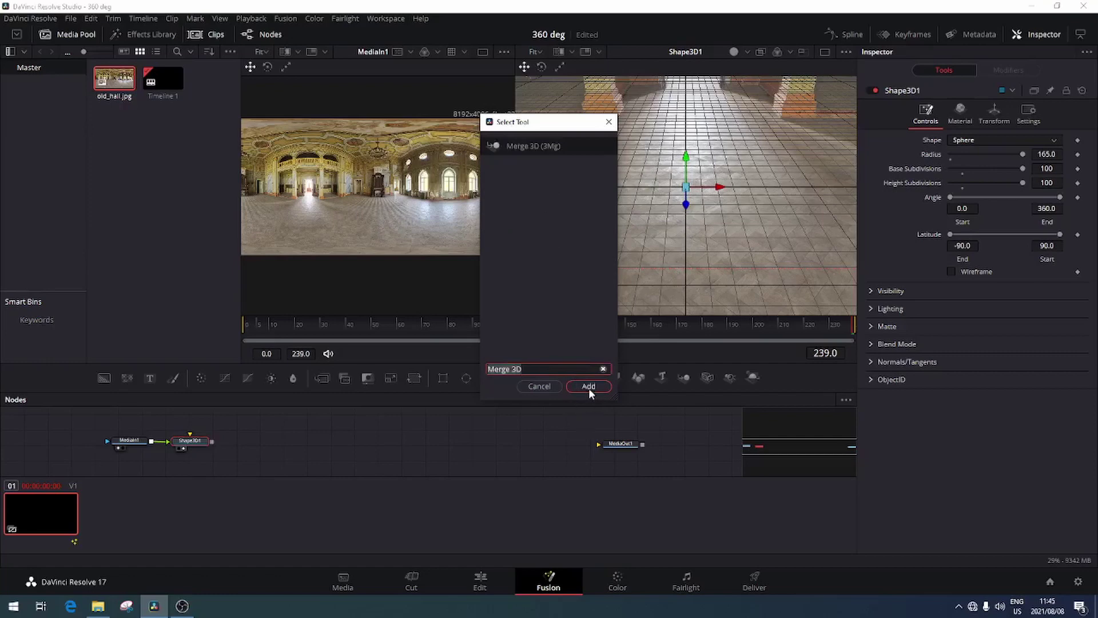
pyautogui.click(589, 386)
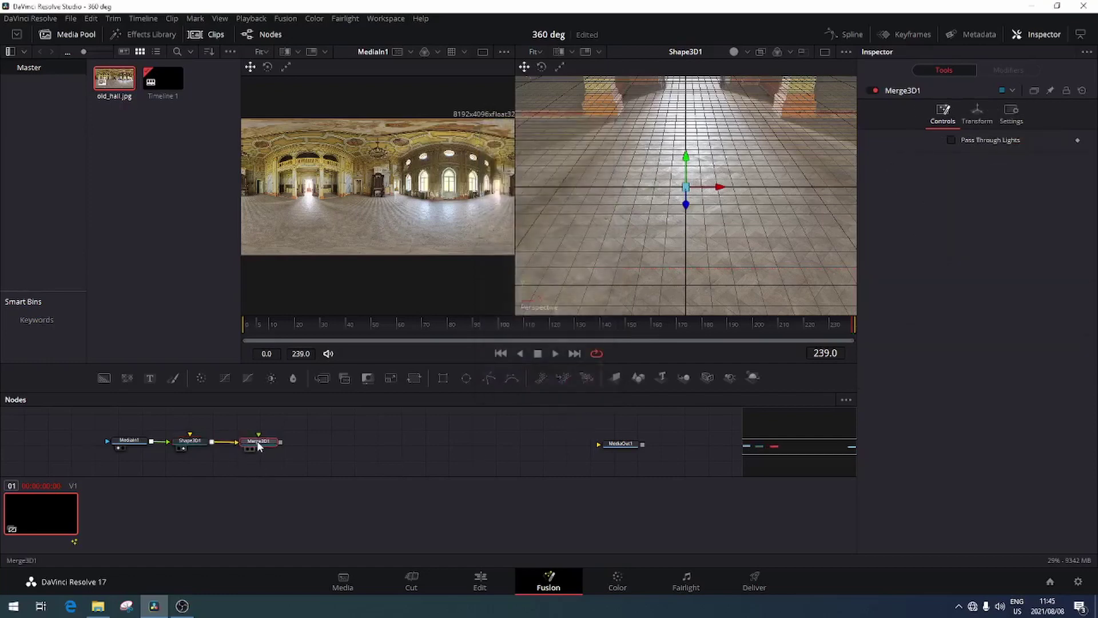
# - Add a Camera 3D node feeding the Merge 3D node and place it beneath the merge
pyautogui.hotkey('shift', 'space')
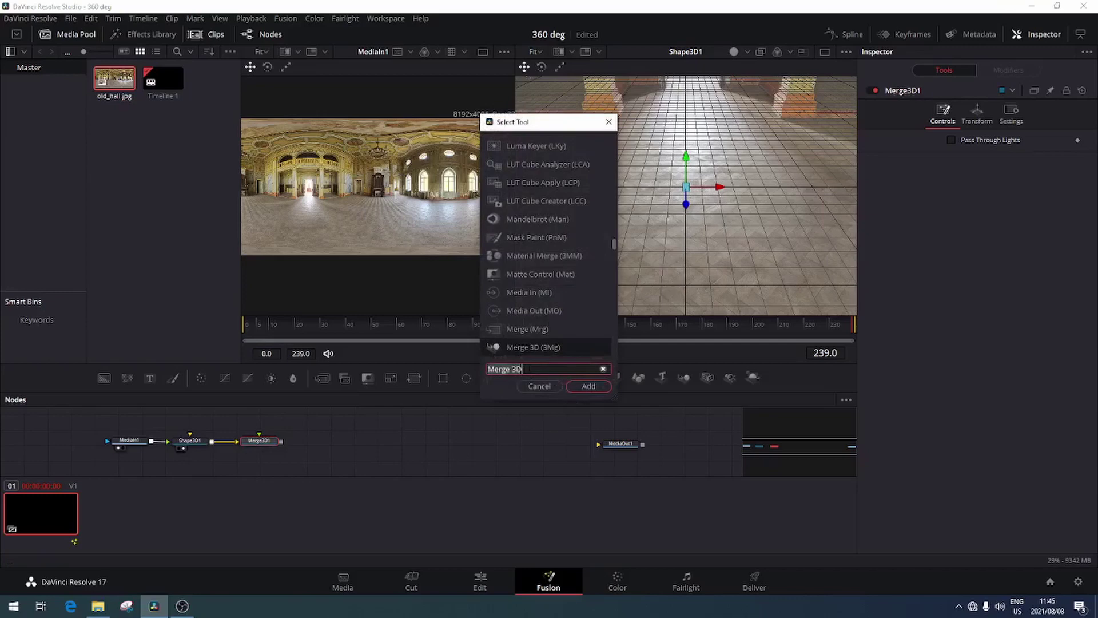
pyautogui.write('ca')
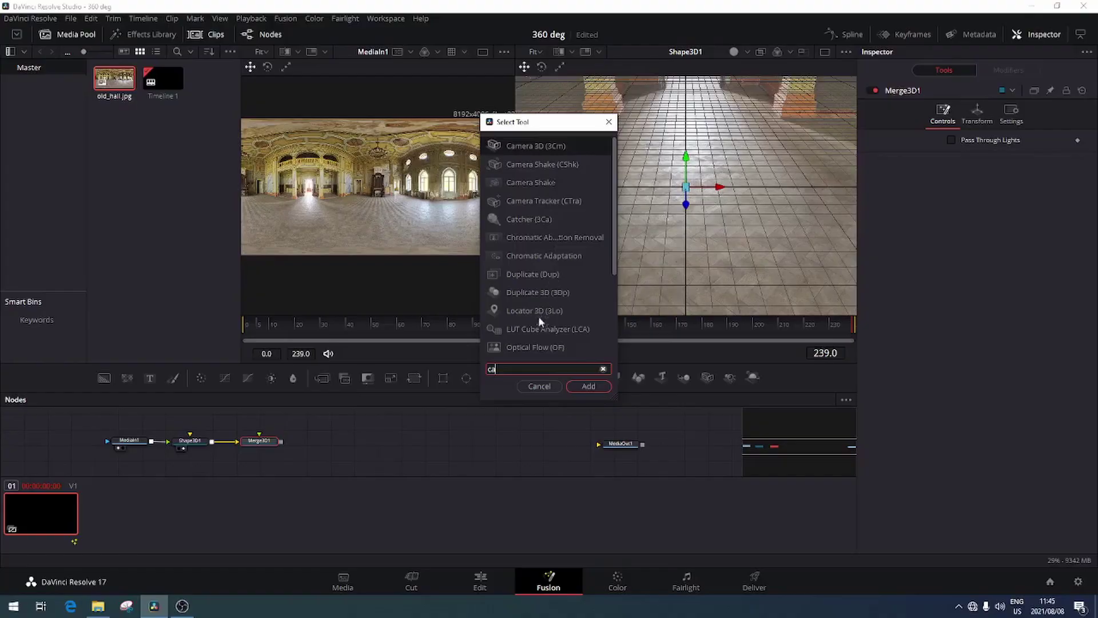
pyautogui.click(553, 146)
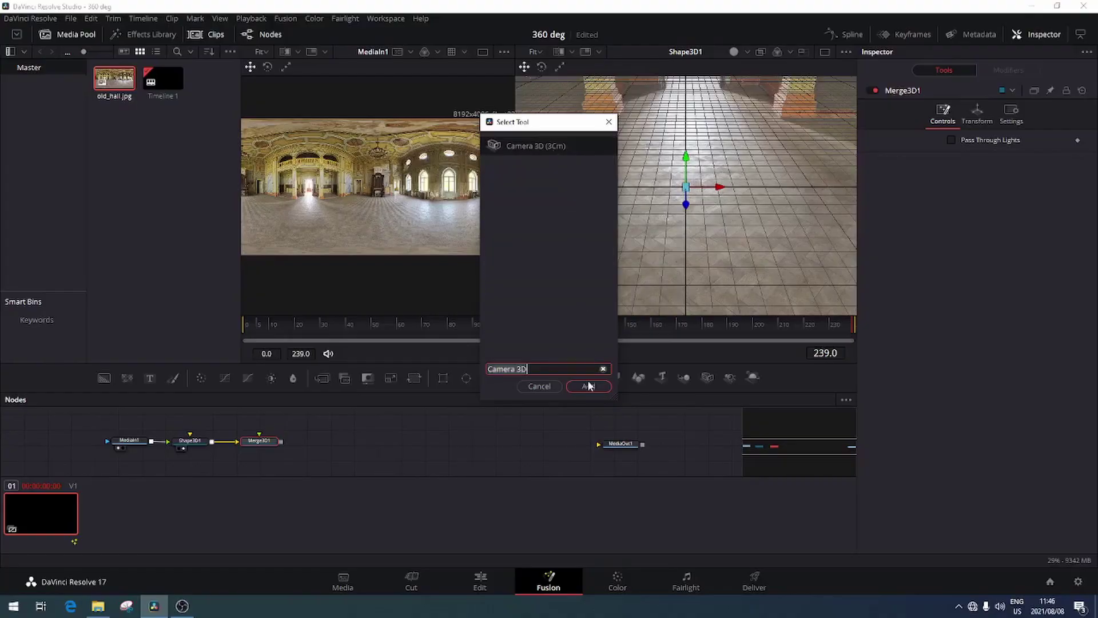
pyautogui.click(588, 386)
pyautogui.moveTo(189, 459); pyautogui.dragTo(264, 469)
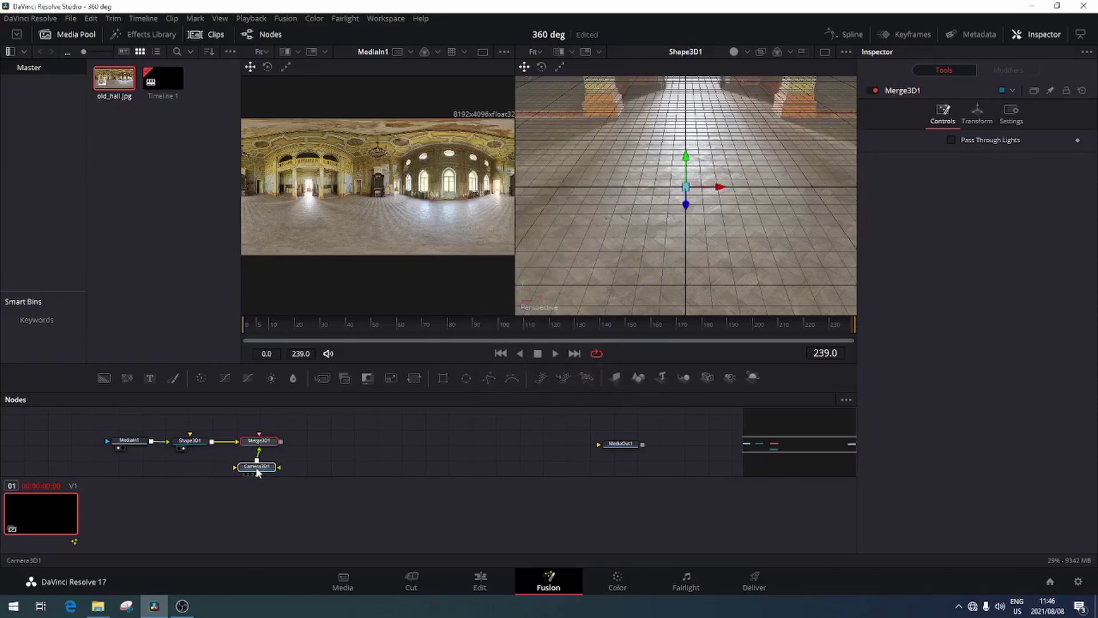
# - Add a Renderer 3D node after the Merge 3D node, connect its output to MediaOut1, and space it away from the merge
pyautogui.hotkey('shift', 'space')
pyautogui.write('r')
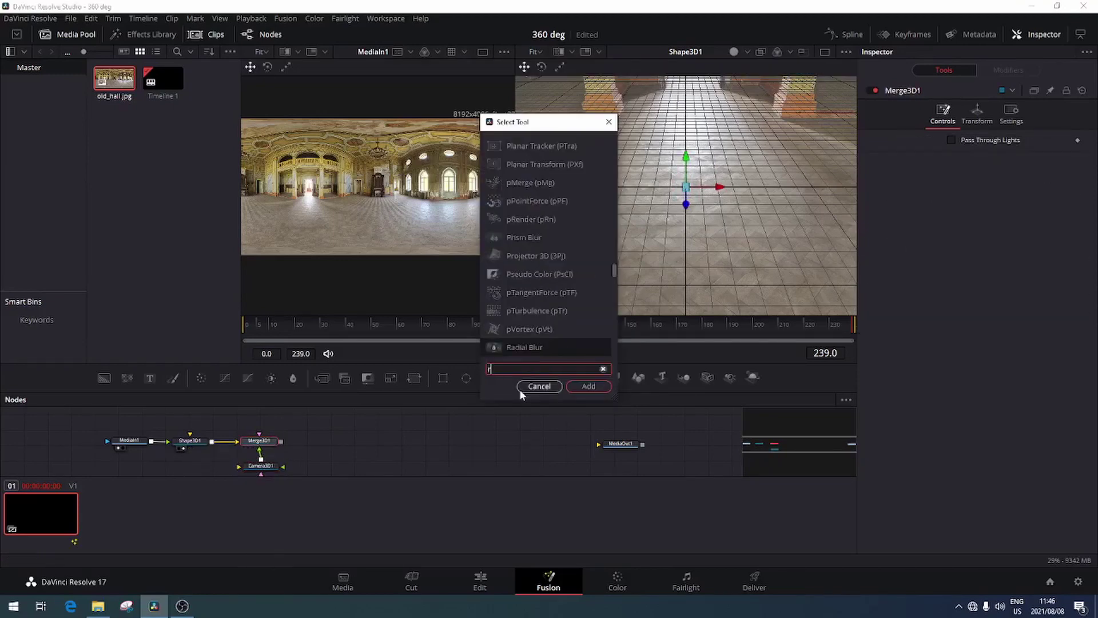
pyautogui.write('ender')
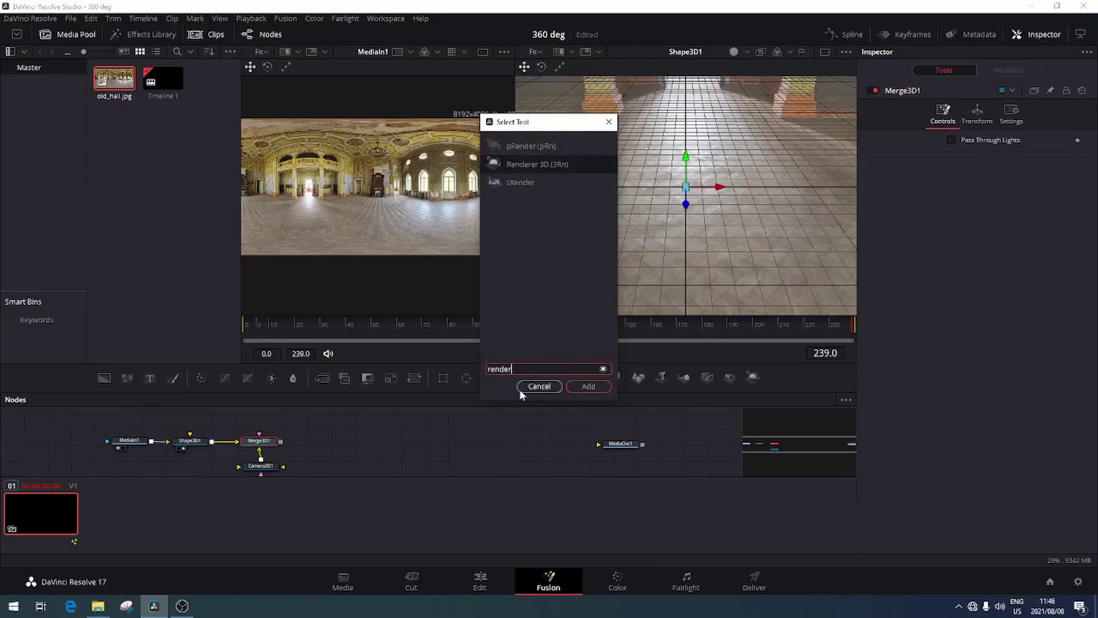
pyautogui.click(554, 165)
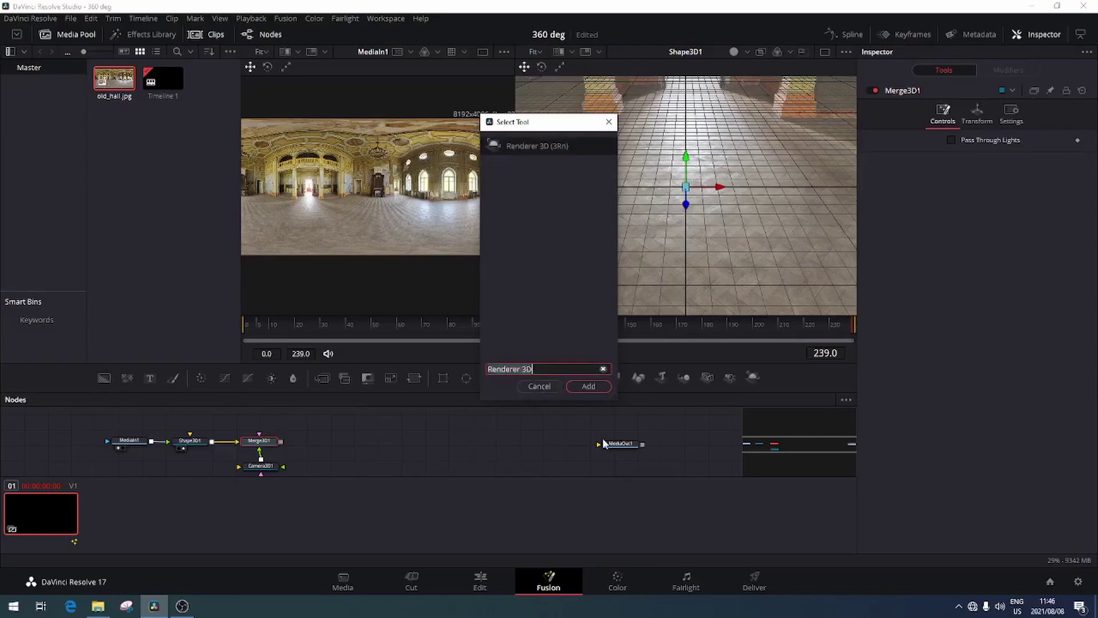
pyautogui.click(588, 385)
pyautogui.moveTo(312, 437); pyautogui.dragTo(598, 444)
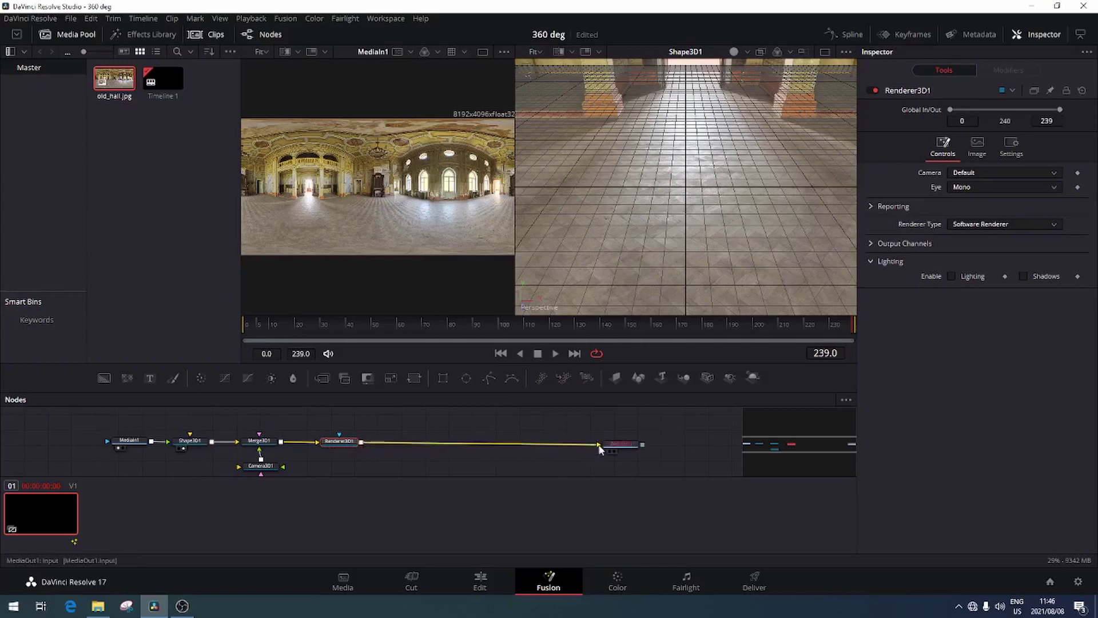
pyautogui.moveTo(262, 441); pyautogui.dragTo(474, 446)
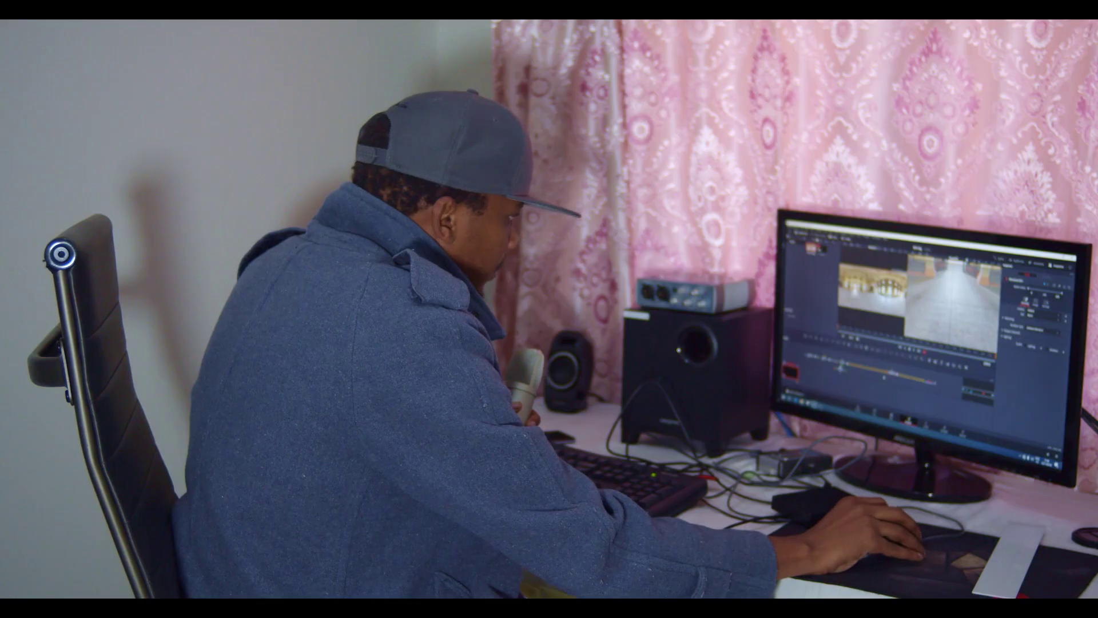
# - Shift the merge and camera nodes toward the renderer and set the camera's focal length to 25 mm
pyautogui.moveTo(268, 442); pyautogui.dragTo(295, 467)
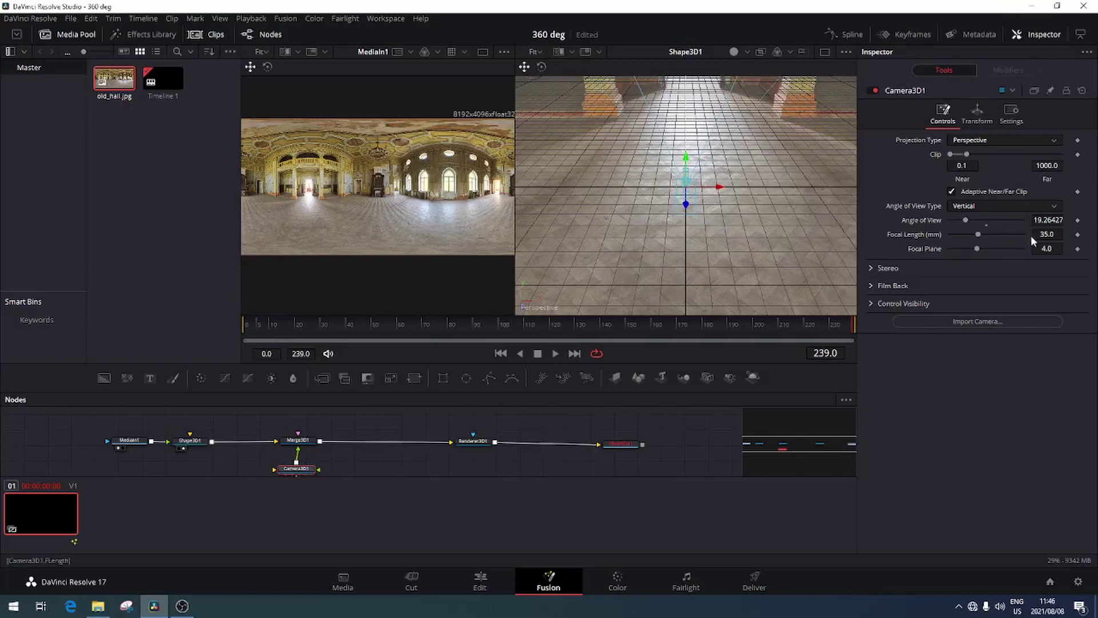
pyautogui.click(1047, 234)
pyautogui.write('25')
pyautogui.press('Tab')
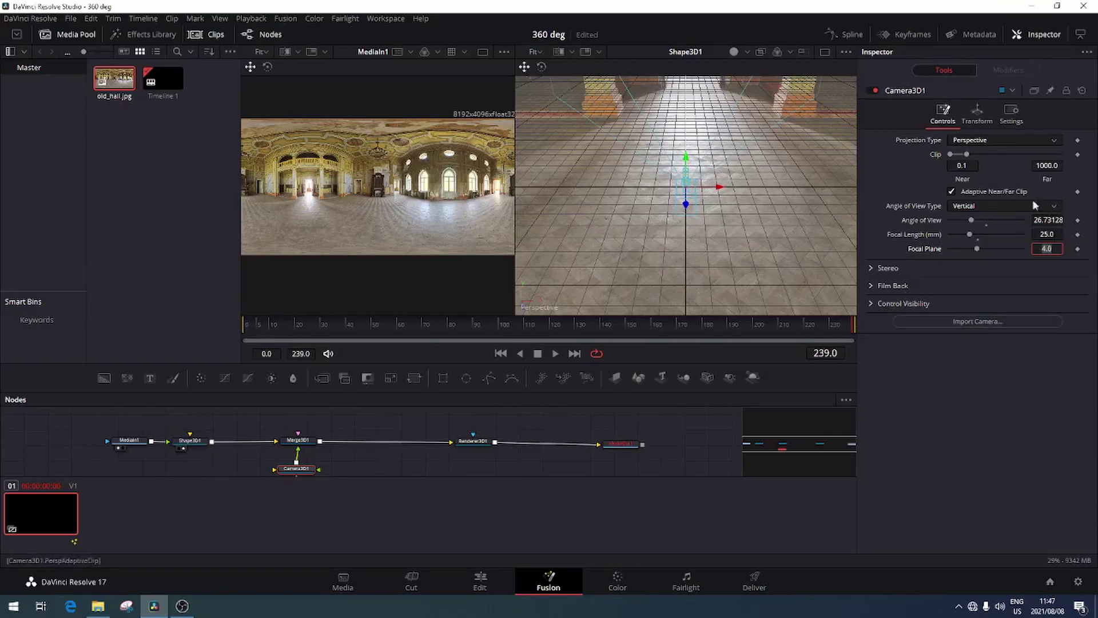
# - Show the Renderer 3D output in the second viewer and the Merge 3D scene in the first viewer
pyautogui.click(977, 113)
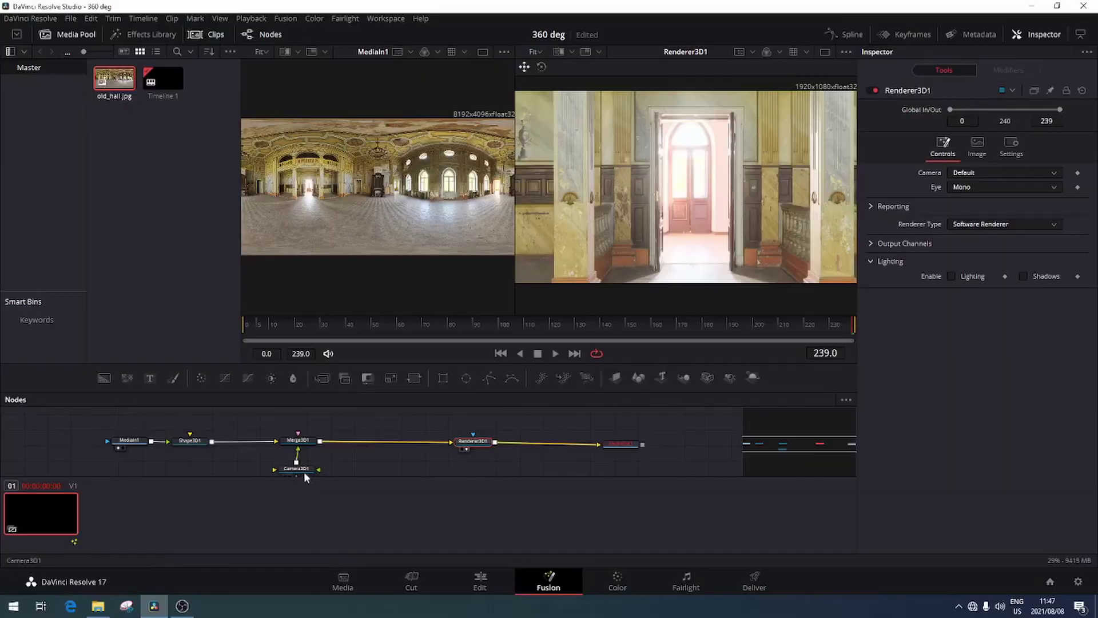
pyautogui.click(298, 441)
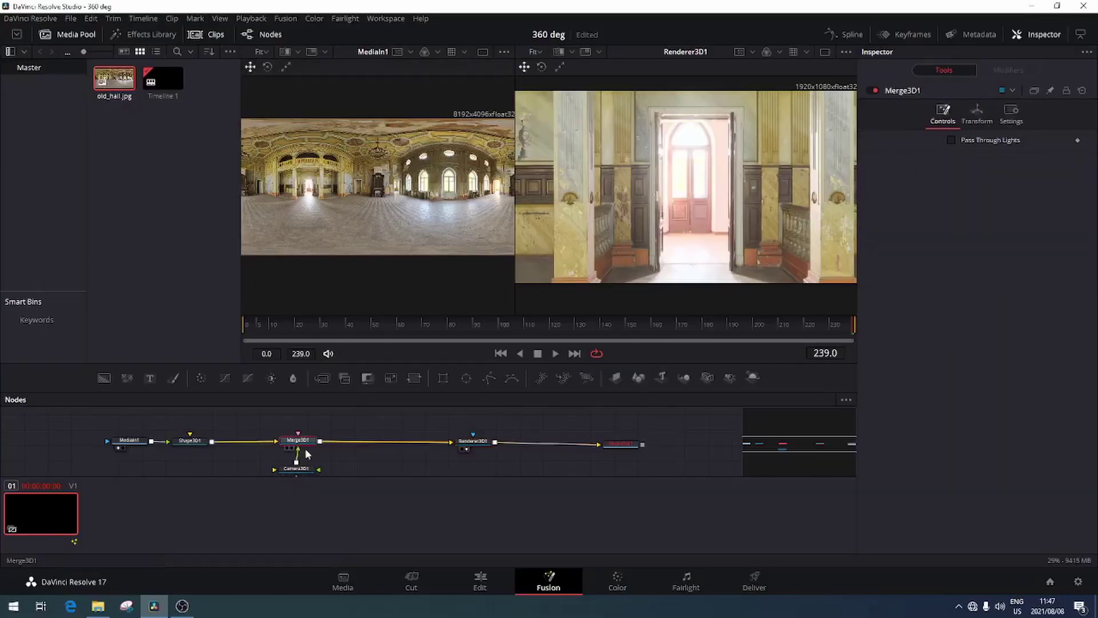
pyautogui.press('1')
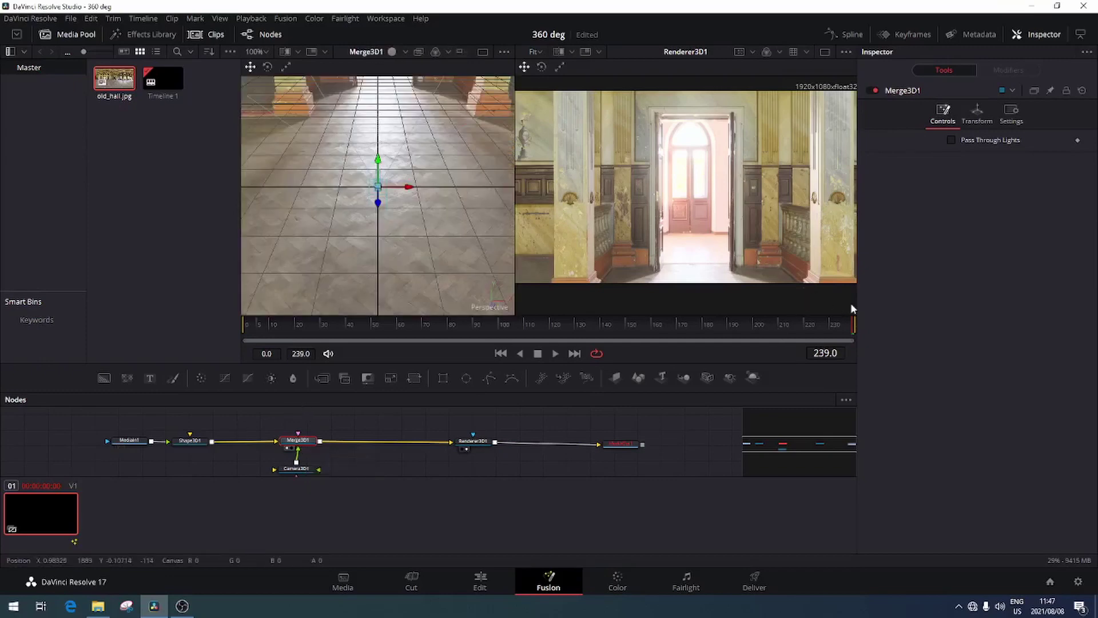
# - Rotate the 3D camera about its X and Y axes to look around the hall
pyautogui.click(296, 468)
pyautogui.scroll(-1, 297, 472)
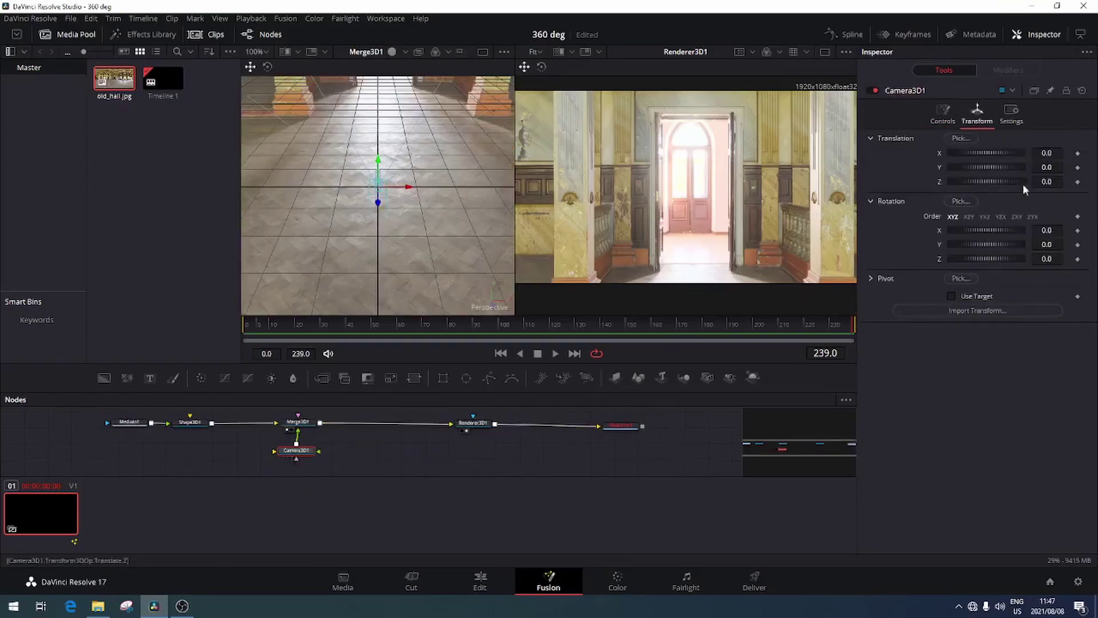
pyautogui.moveTo(973, 242)
pyautogui.mouseDown()
pyautogui.moveTo(998, 250)
pyautogui.moveTo(979, 230)
pyautogui.moveTo(1014, 249)
pyautogui.moveTo(984, 239)
pyautogui.mouseUp()
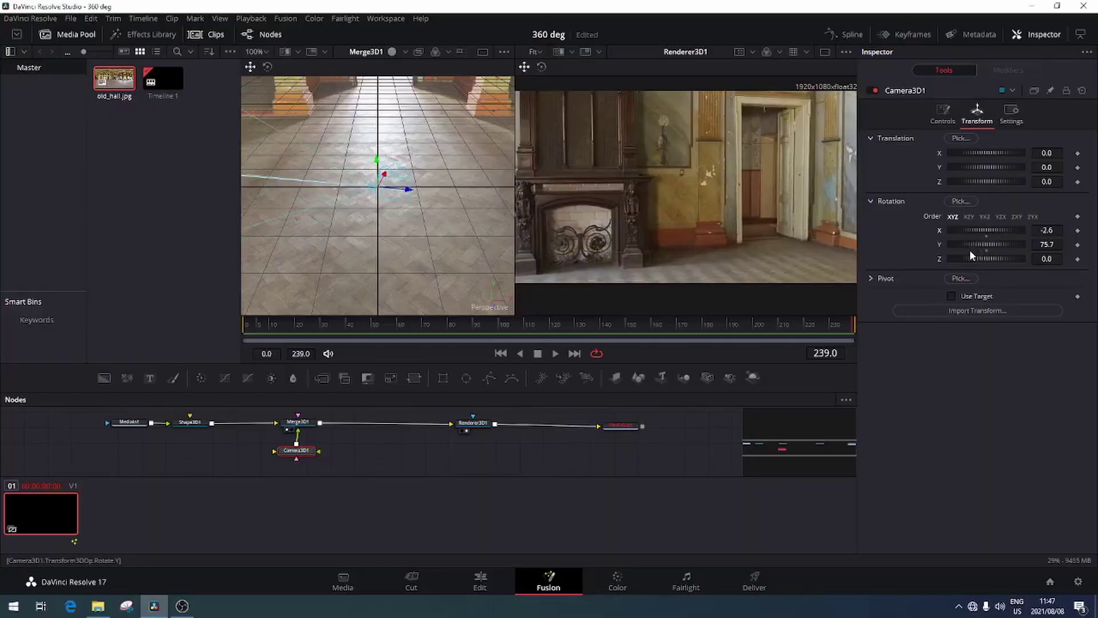
pyautogui.moveTo(970, 249); pyautogui.dragTo(981, 246)
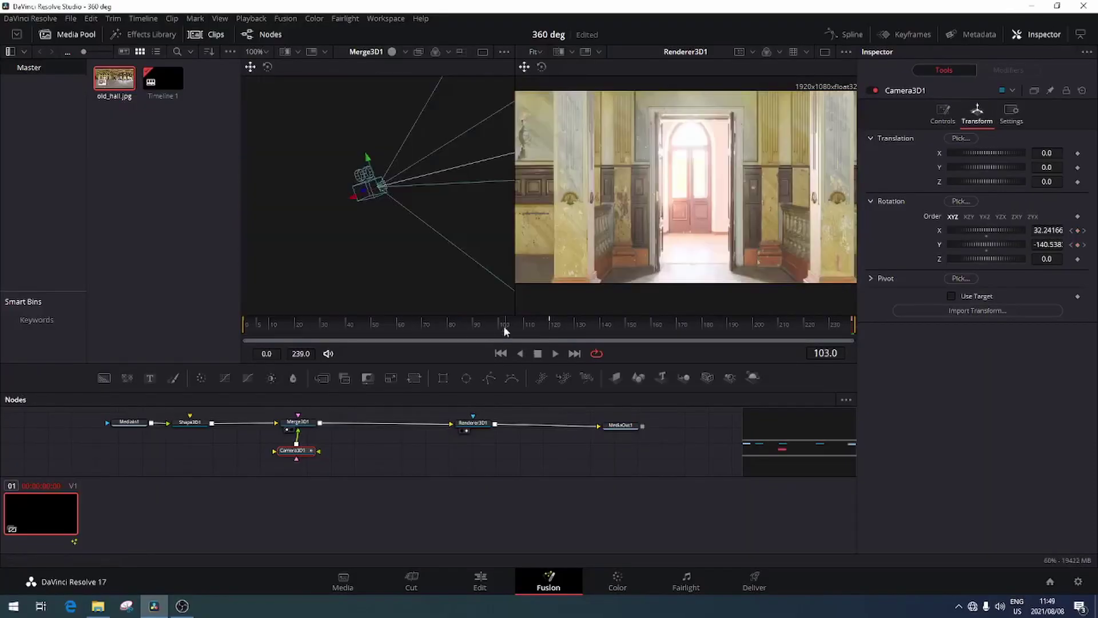